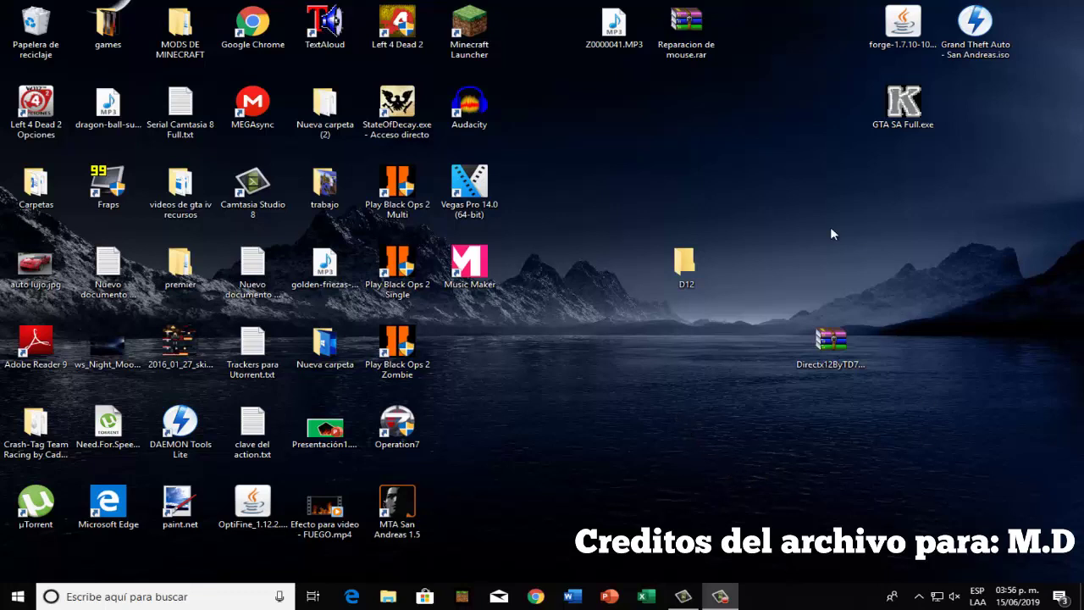
Step: Open the Directx12ByTD75.rar archive on the desktop, launch Directx 12.exe from it and minimize the archive window
{"action": "left_click", "coordinate": [834, 351]}
{"action": "left_click", "coordinate": [806, 439]}
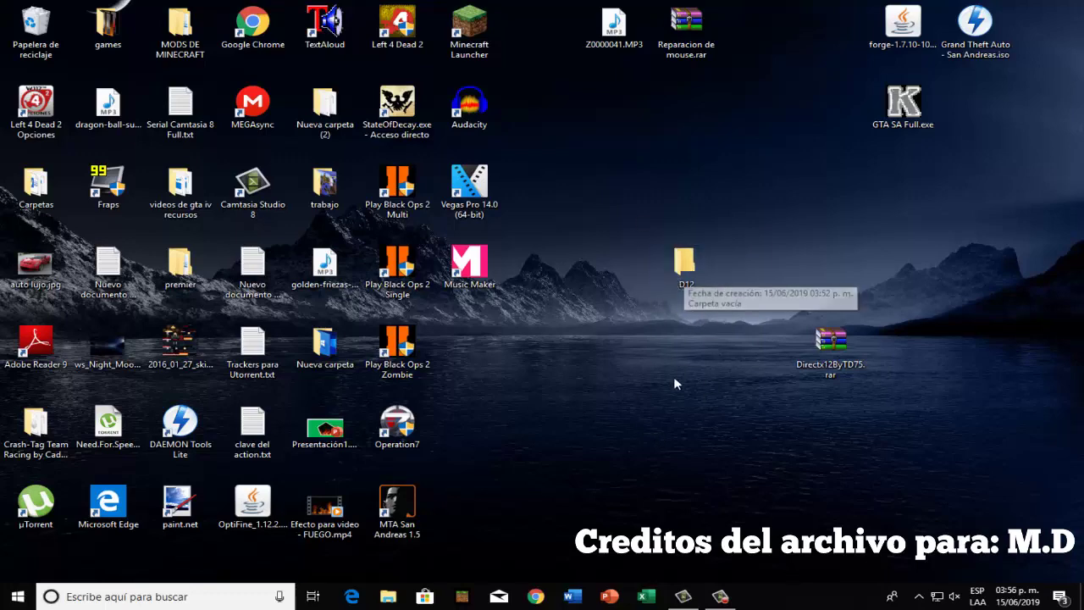
{"action": "double_click", "coordinate": [828, 346]}
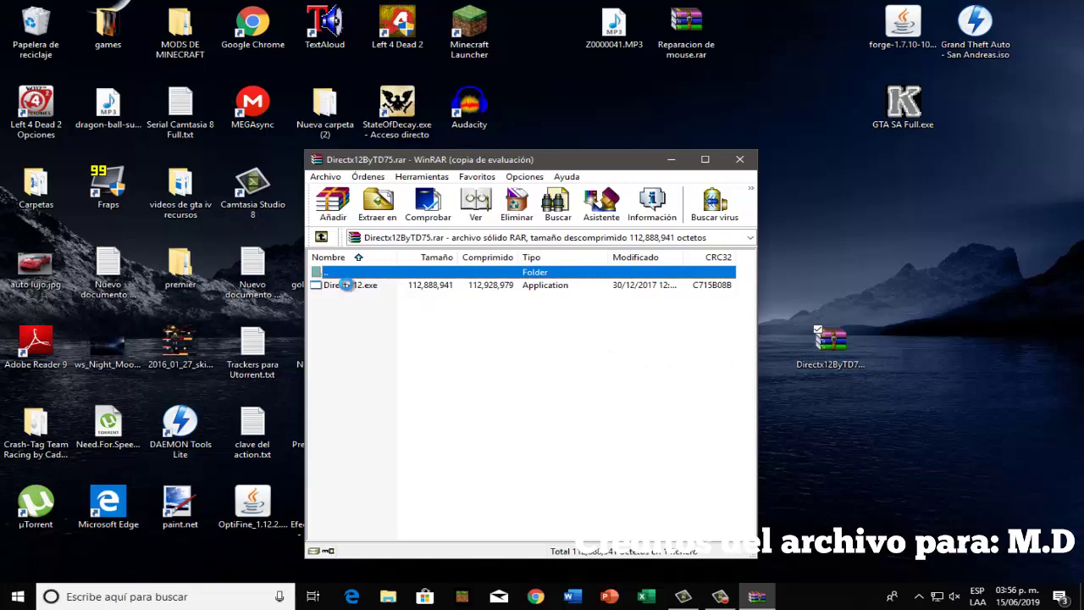
{"action": "left_click", "coordinate": [581, 370]}
{"action": "double_click", "coordinate": [322, 286]}
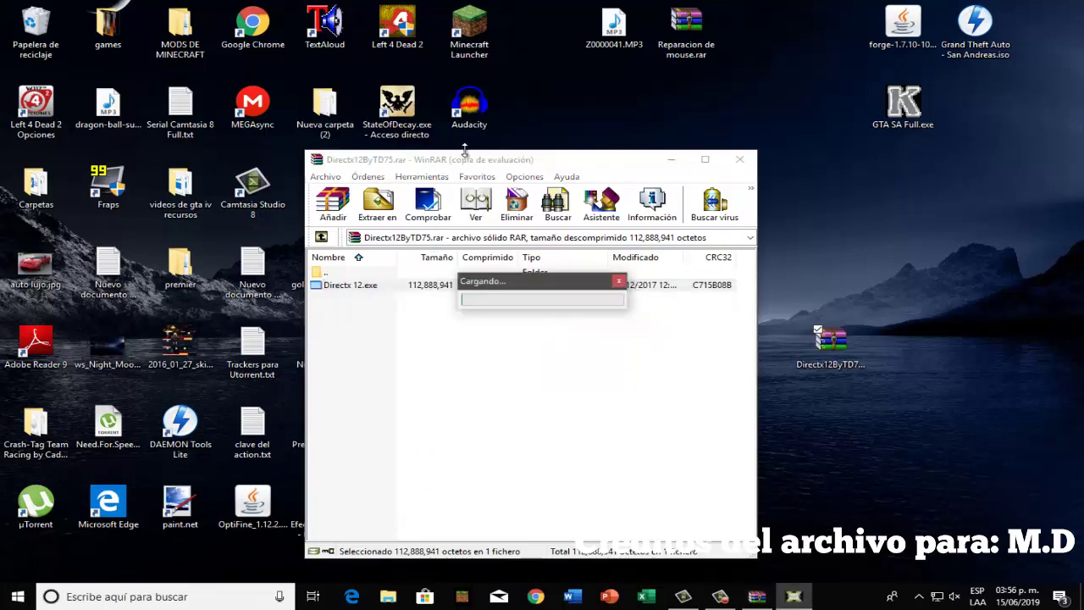
{"action": "left_click", "coordinate": [671, 159]}
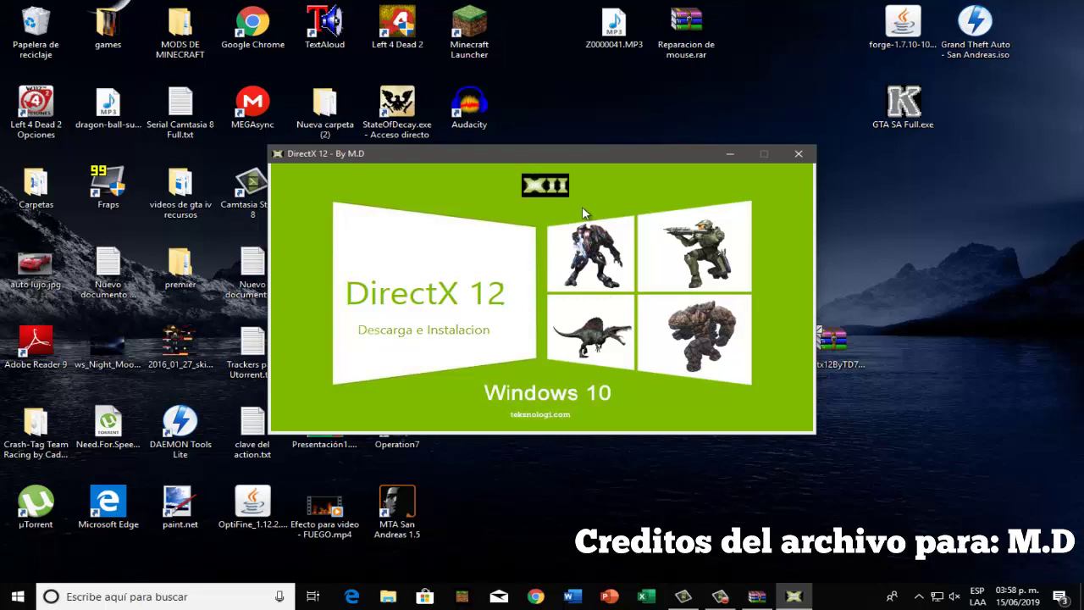
Step: Start the DirectX 12 package, accept the SDK license and extract its files into the D12 desktop folder, closing the launcher when done
{"action": "left_click", "coordinate": [426, 301]}
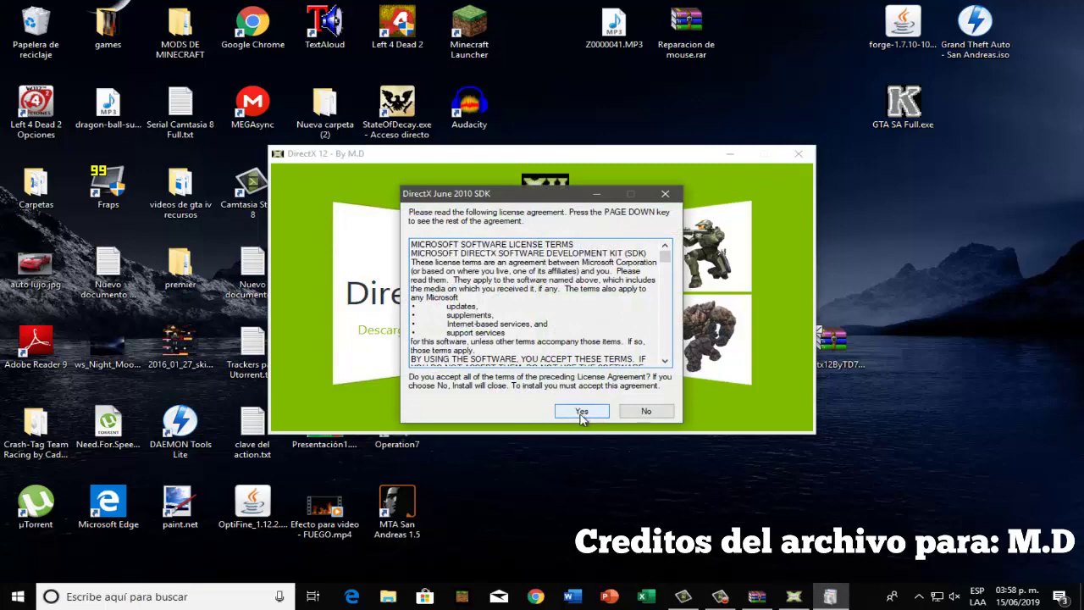
{"action": "left_click", "coordinate": [582, 413]}
{"action": "left_click", "coordinate": [654, 312]}
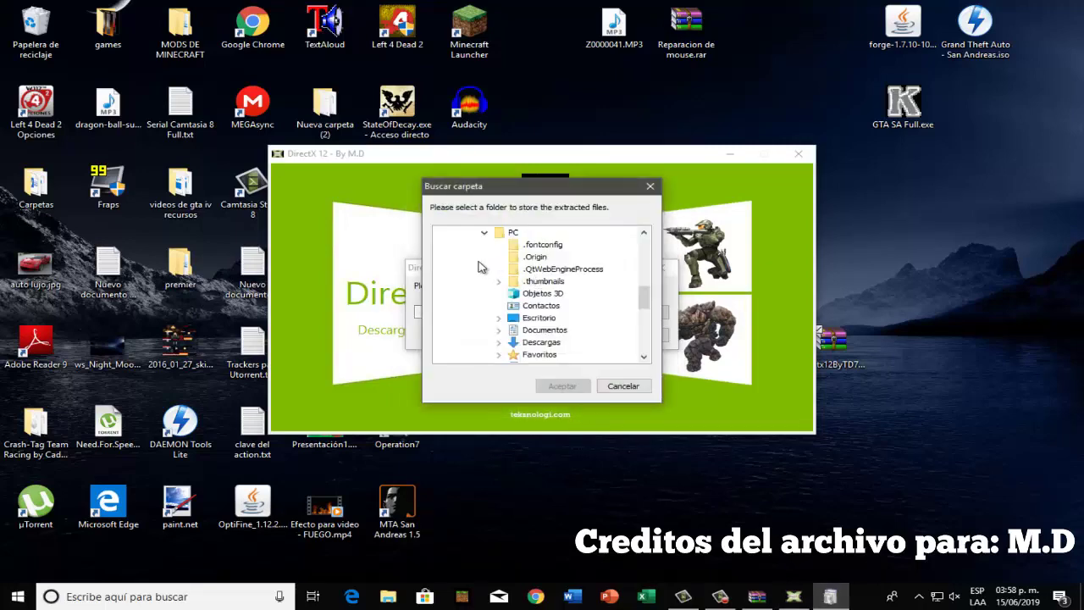
{"action": "double_click", "coordinate": [521, 319]}
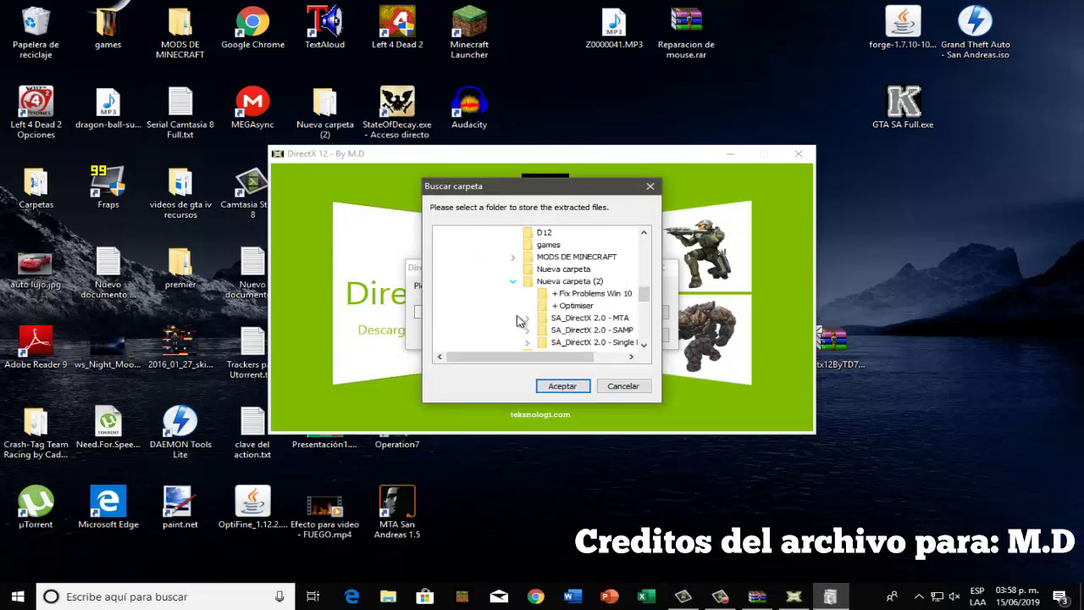
{"action": "left_click", "coordinate": [512, 281]}
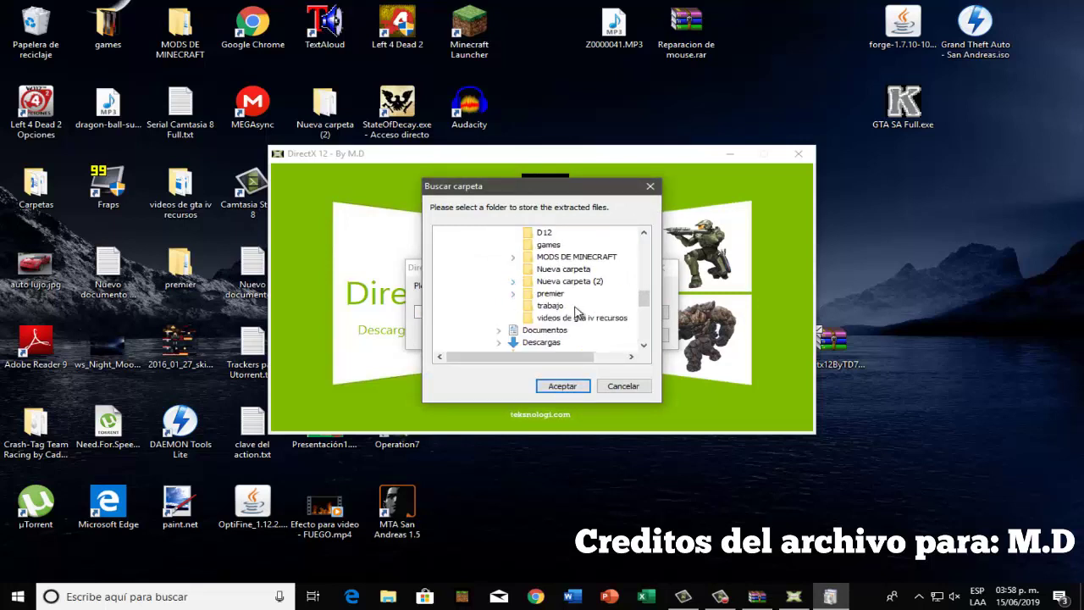
{"action": "scroll", "coordinate": [576, 313], "scroll_direction": "up", "scroll_amount": 1}
{"action": "left_click", "coordinate": [544, 269]}
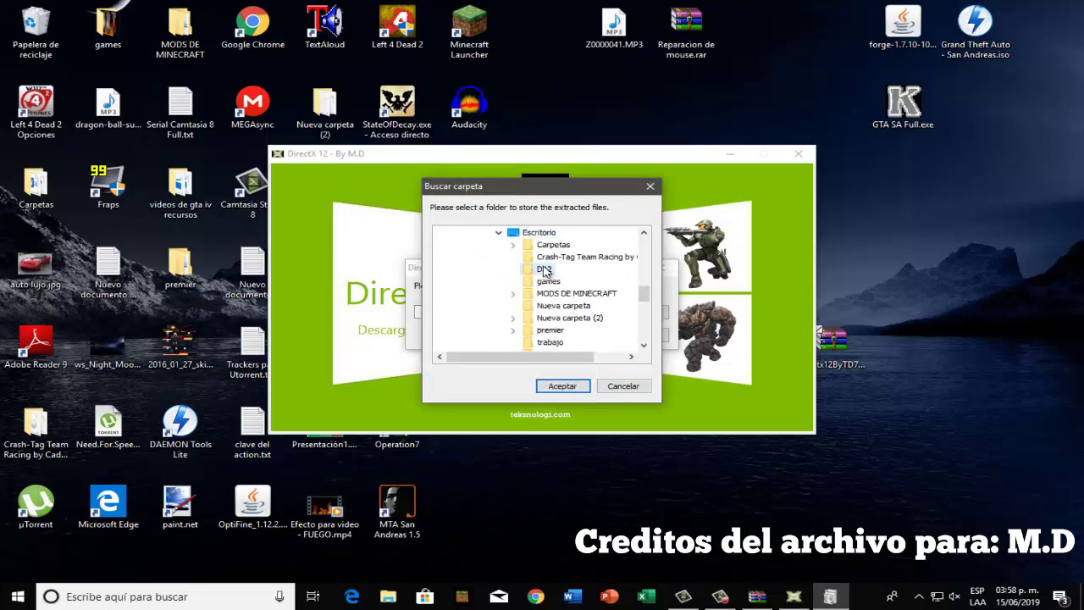
{"action": "left_click", "coordinate": [555, 386]}
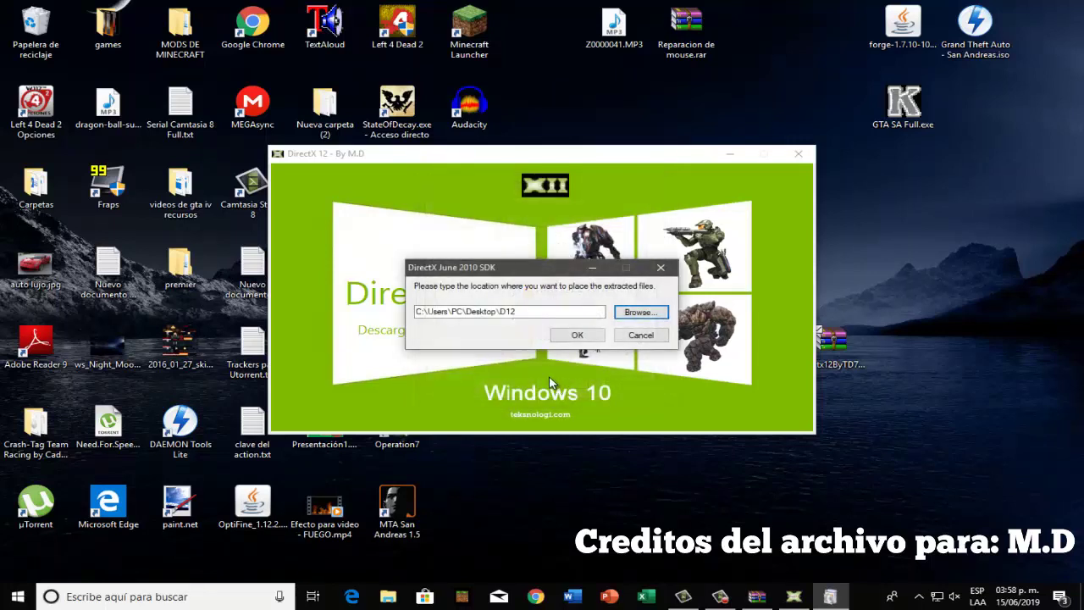
{"action": "left_click", "coordinate": [574, 336]}
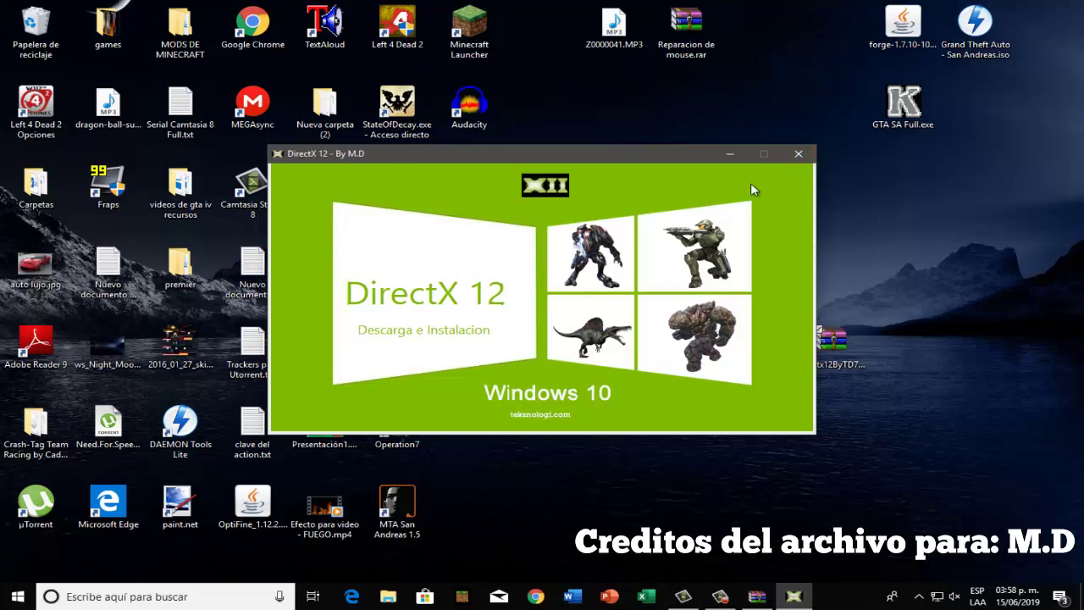
{"action": "left_click", "coordinate": [798, 155]}
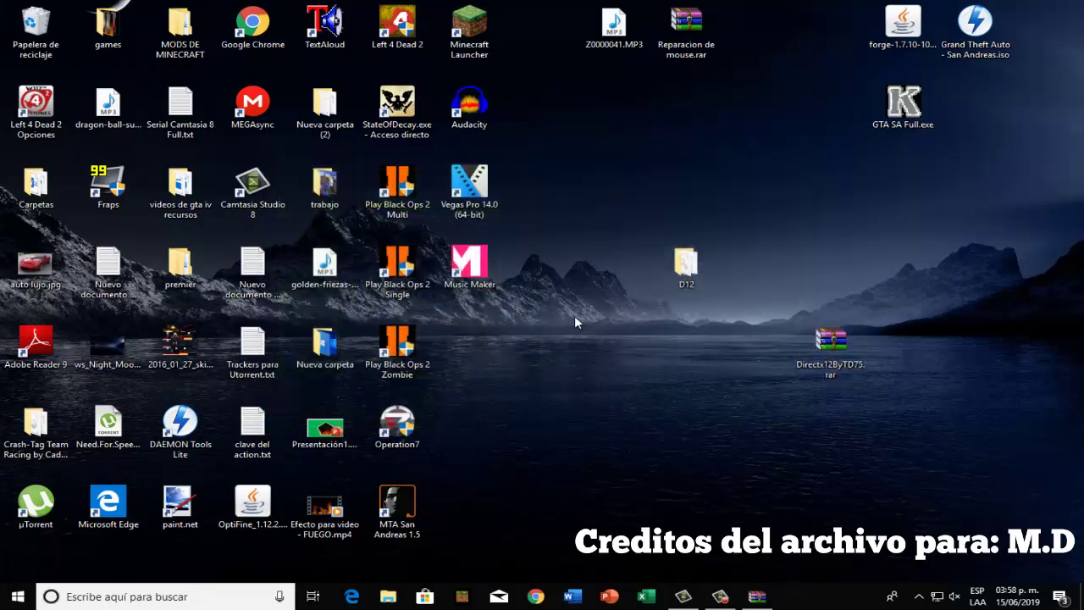
Step: Open the D12 folder on the desktop and run DXSETUP.exe as administrator
{"action": "double_click", "coordinate": [692, 277]}
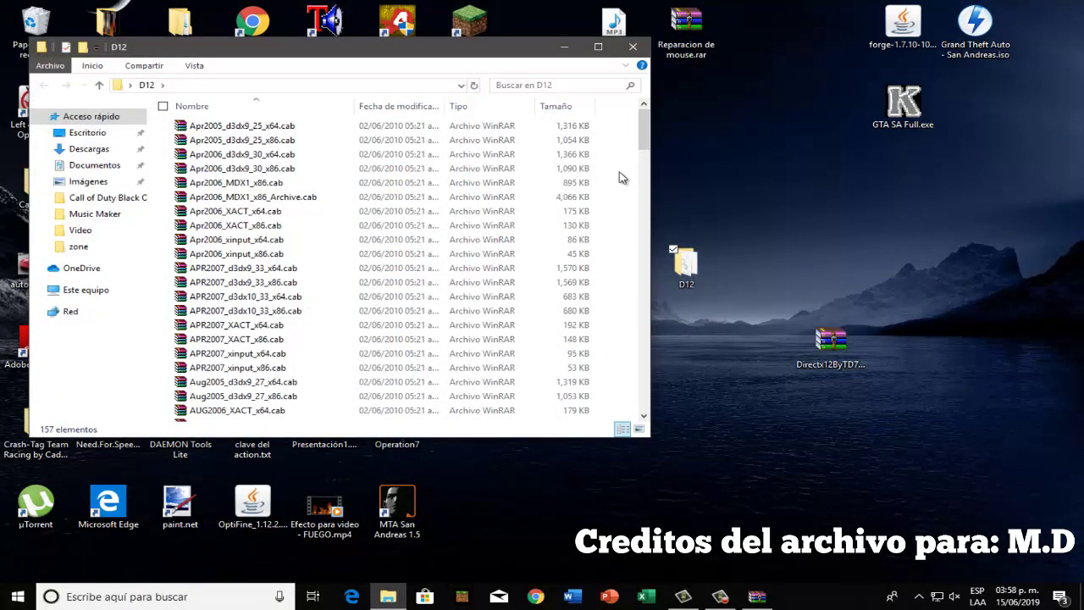
{"action": "scroll", "coordinate": [623, 178], "scroll_direction": "down", "scroll_amount": 15}
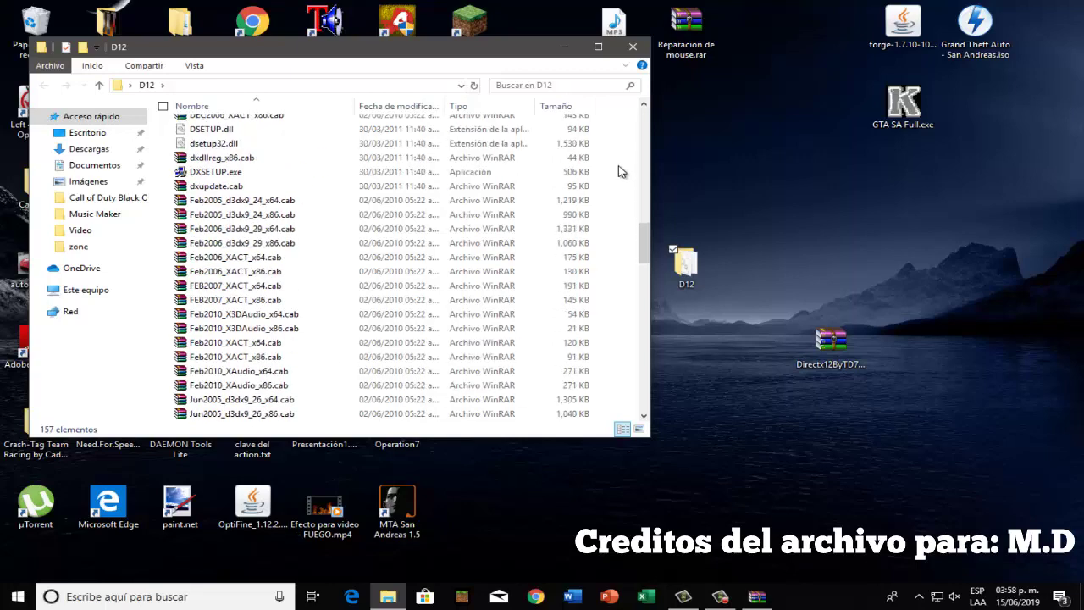
{"action": "scroll", "coordinate": [622, 172], "scroll_direction": "down", "scroll_amount": 15}
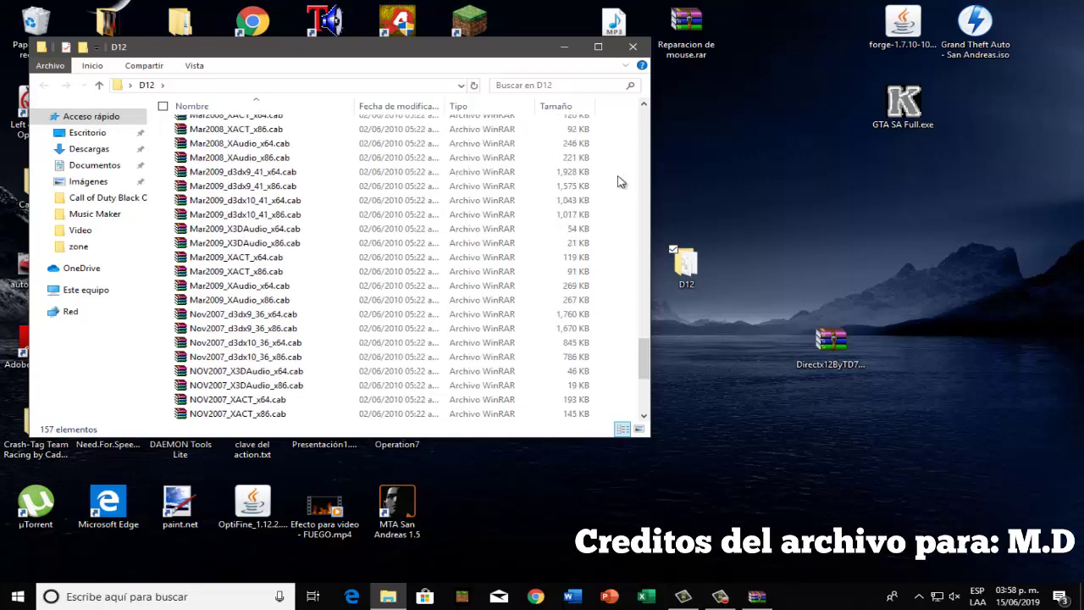
{"action": "scroll", "coordinate": [612, 187], "scroll_direction": "up", "scroll_amount": 12}
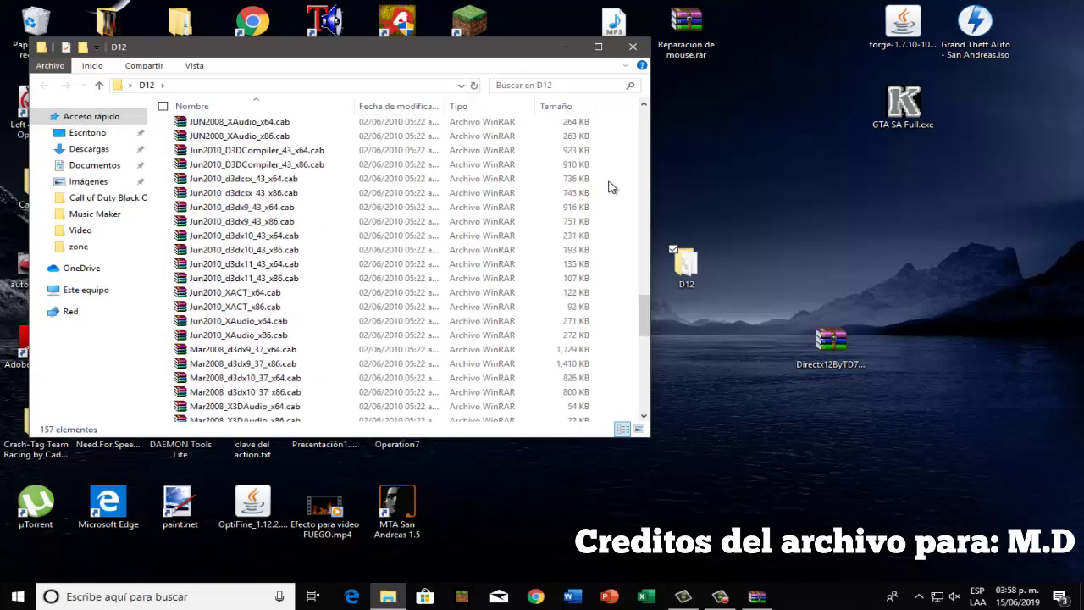
{"action": "scroll", "coordinate": [613, 187], "scroll_direction": "up", "scroll_amount": 12}
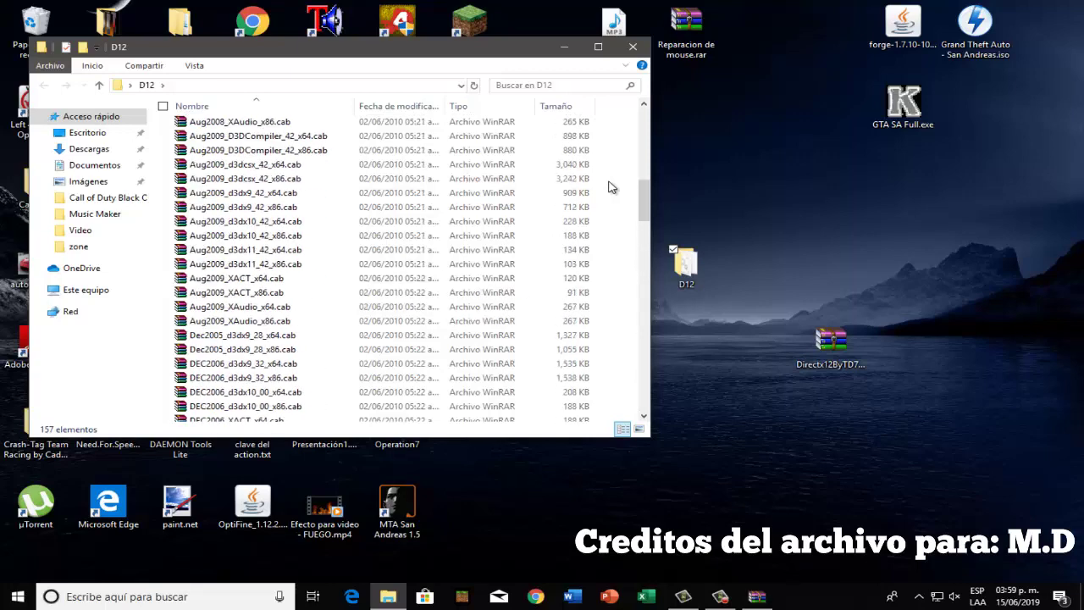
{"action": "scroll", "coordinate": [612, 187], "scroll_direction": "down", "scroll_amount": 4}
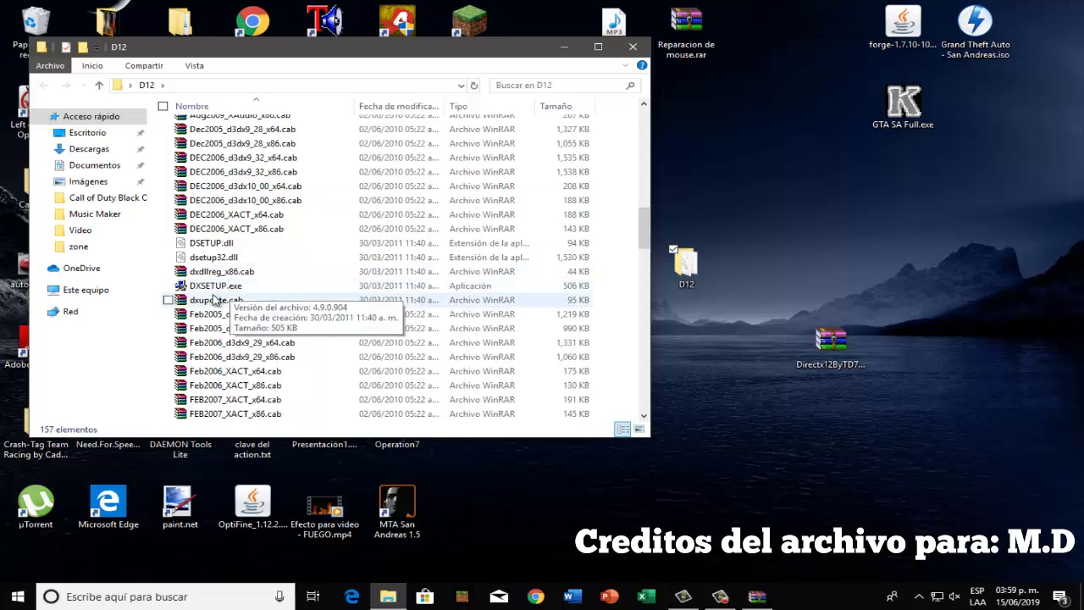
{"action": "right_click", "coordinate": [256, 288]}
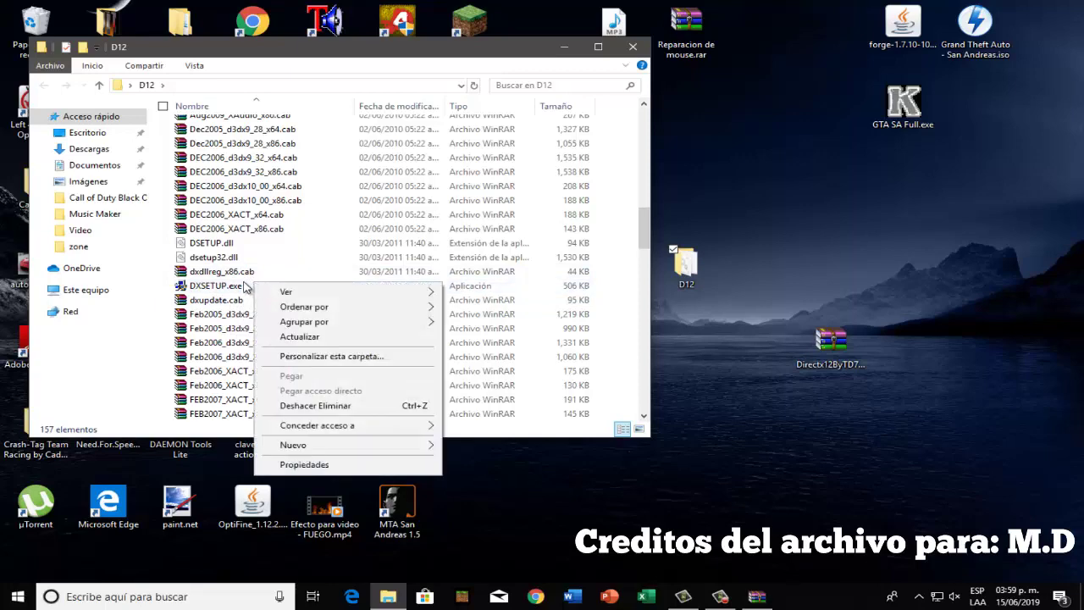
{"action": "left_click", "coordinate": [245, 288]}
{"action": "right_click", "coordinate": [246, 288]}
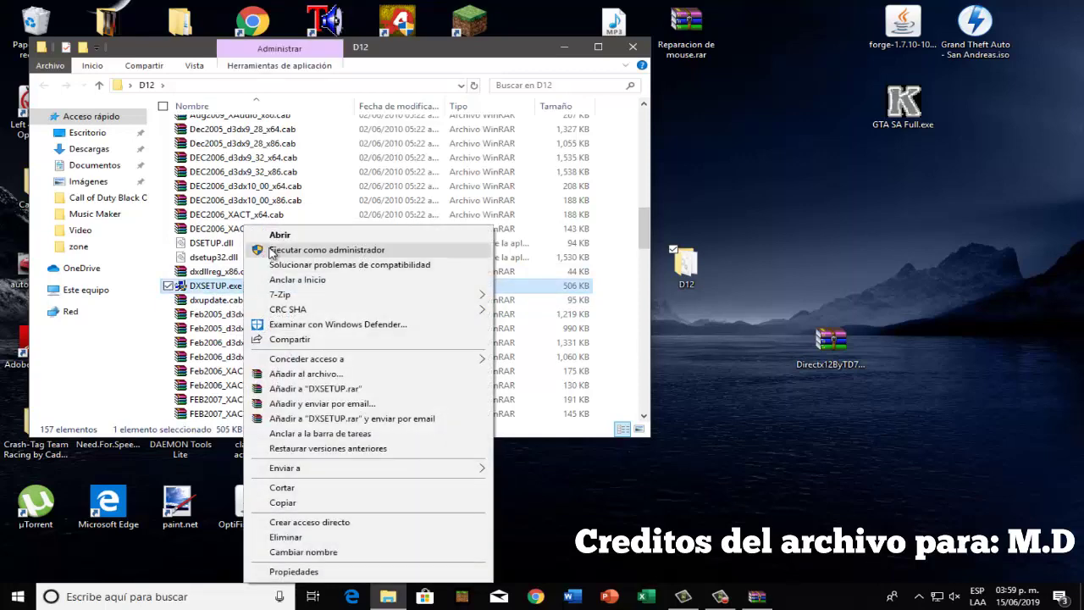
{"action": "left_click", "coordinate": [322, 250]}
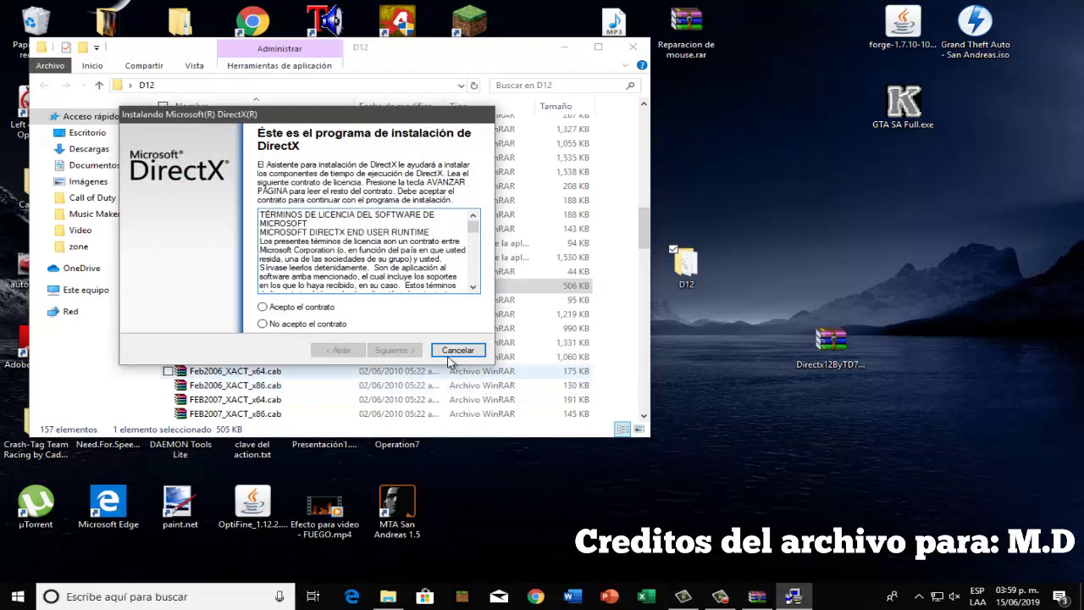
Step: Accept the DirectX license contract, run the runtime installation through to completion and close the D12 folder
{"action": "left_click", "coordinate": [304, 308]}
{"action": "left_click", "coordinate": [393, 359]}
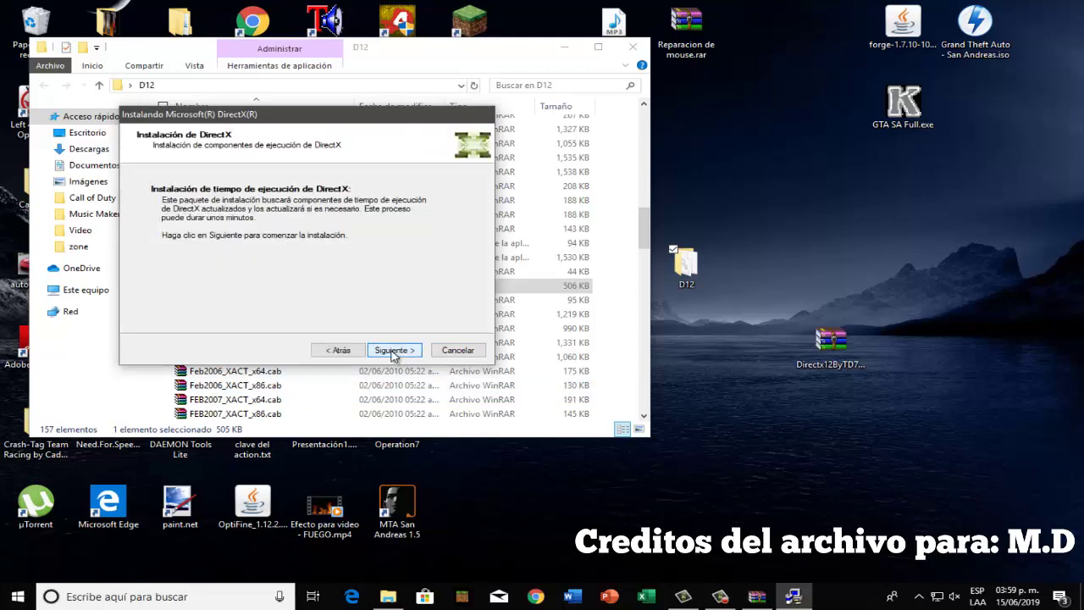
{"action": "left_click", "coordinate": [404, 355]}
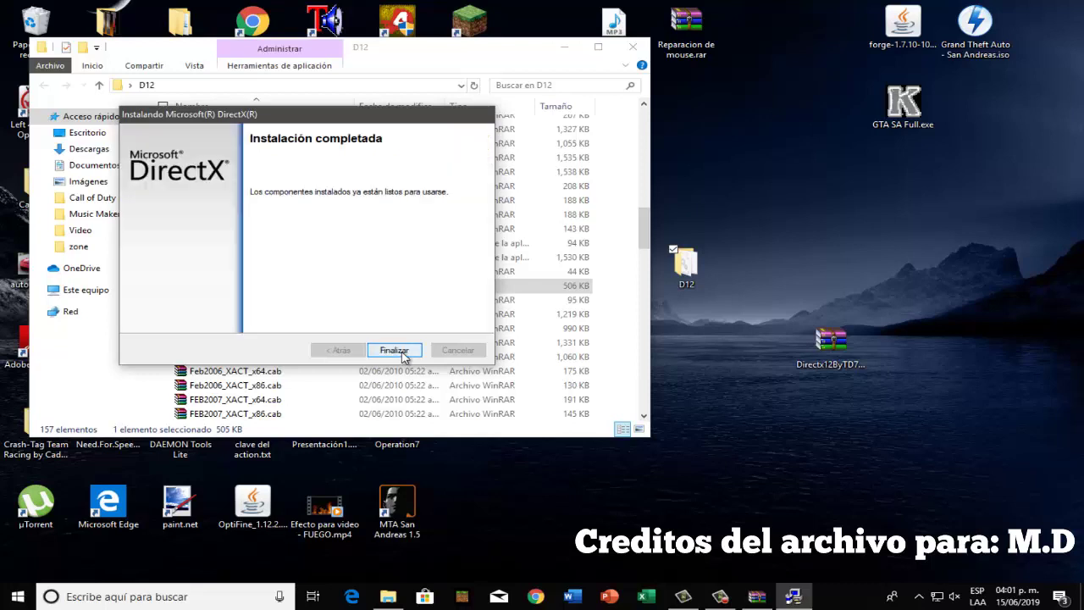
{"action": "left_click", "coordinate": [403, 354]}
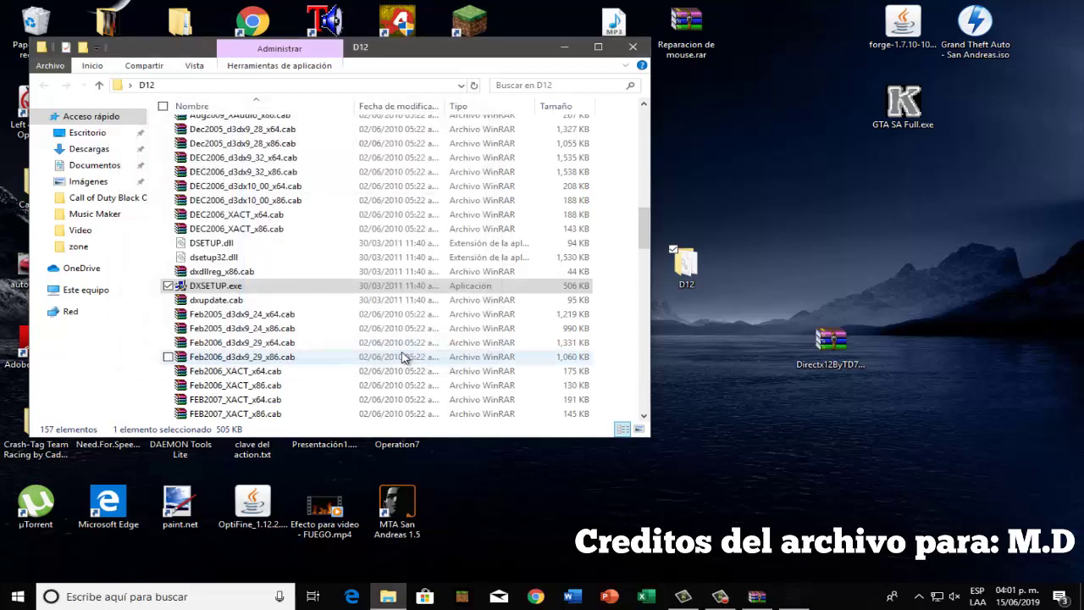
{"action": "left_click", "coordinate": [631, 47]}
{"action": "left_click", "coordinate": [847, 190]}
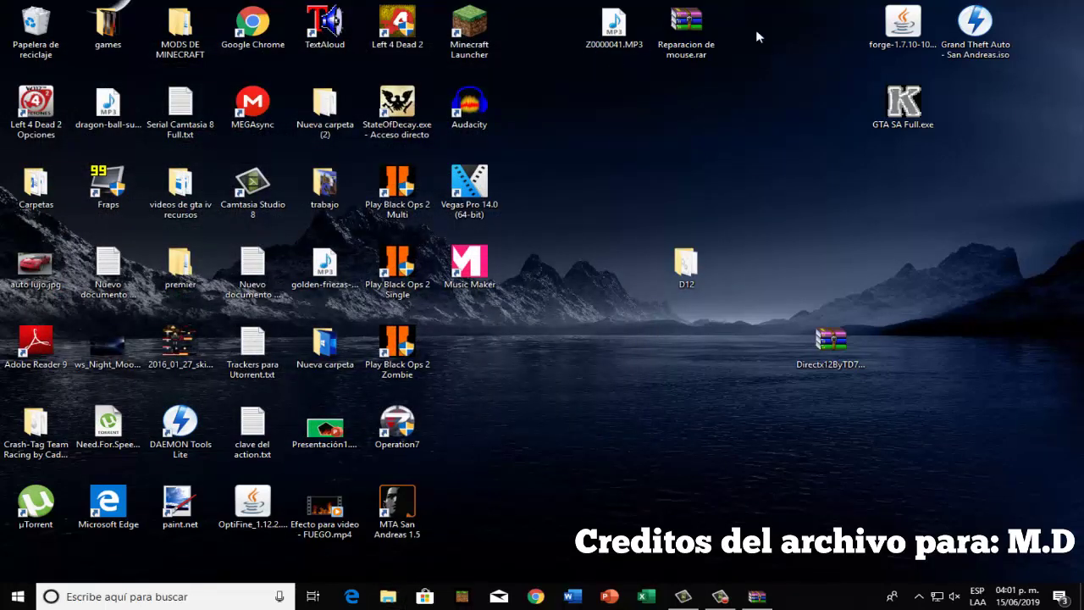
{"action": "left_click", "coordinate": [716, 599]}
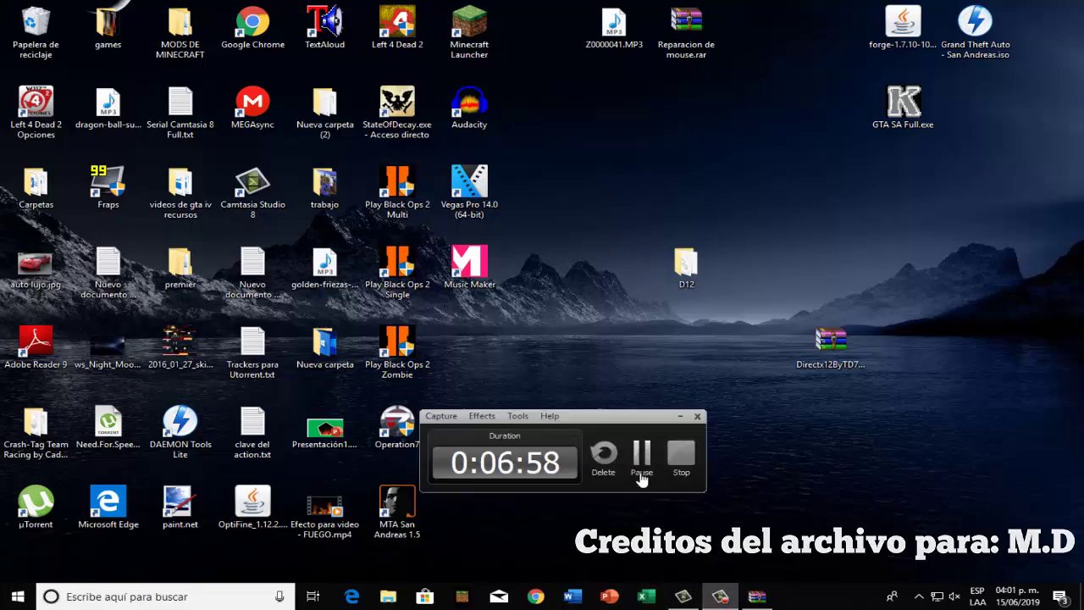